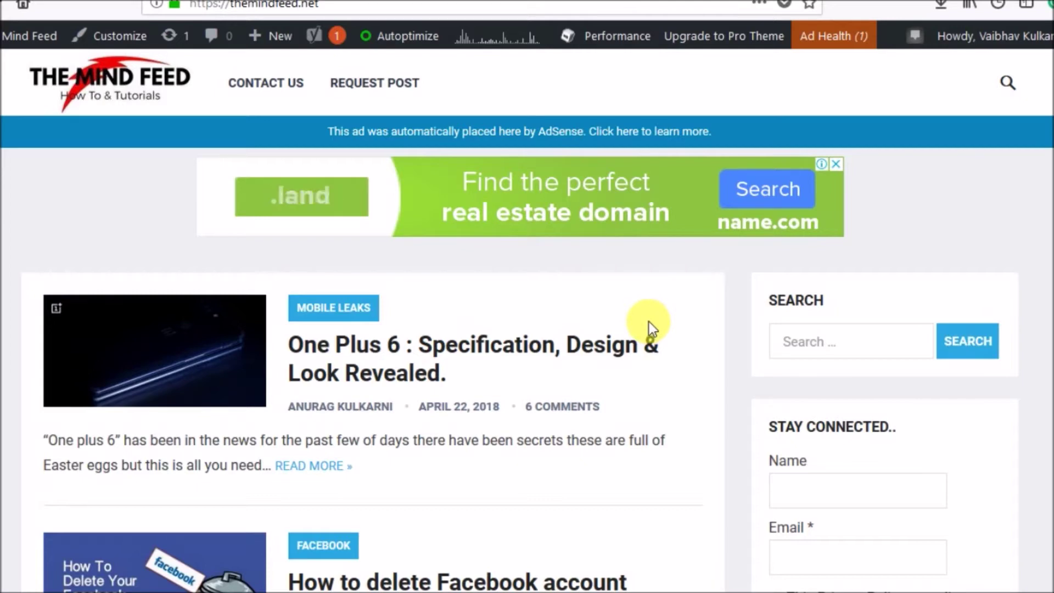
# In a new tab, go to the Tencent Gaming Buddy site (syzs.qq.com/en/) from the 'tencent' suggestion
pyautogui.hotkey('ctrl', 't')
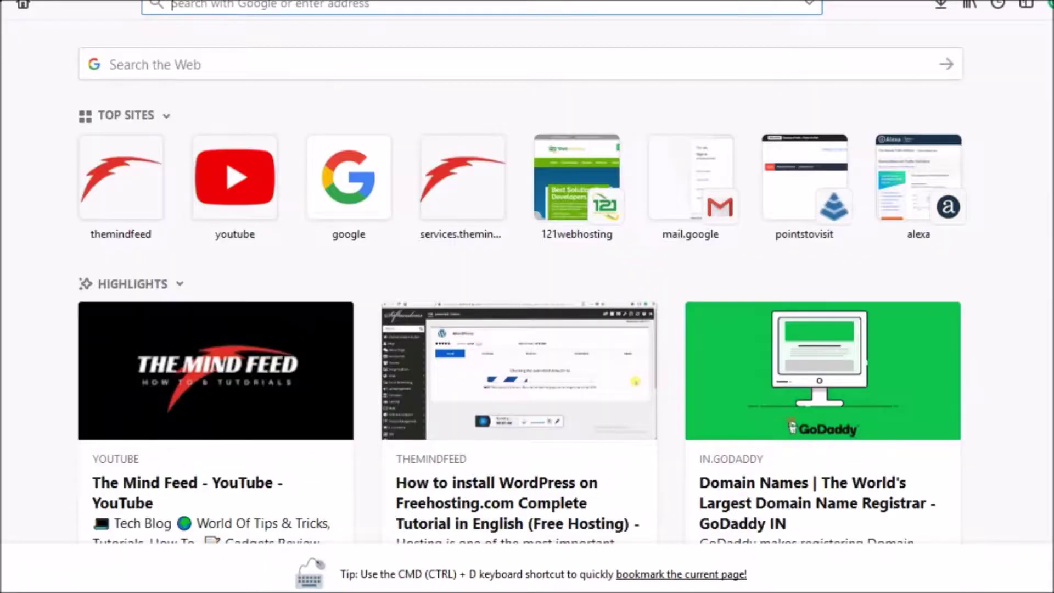
pyautogui.write('ten')
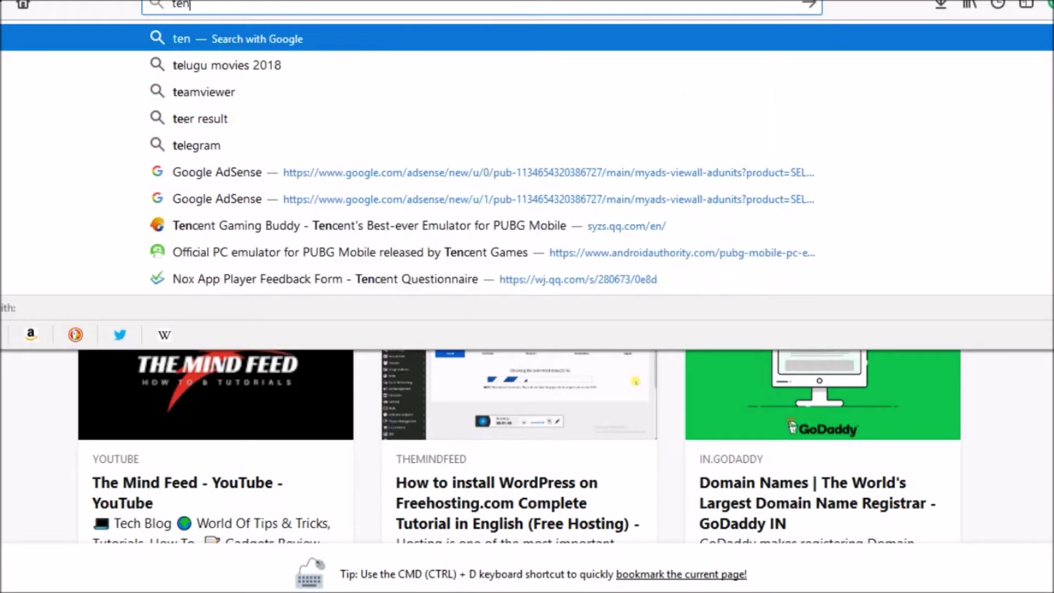
pyautogui.write('cent')
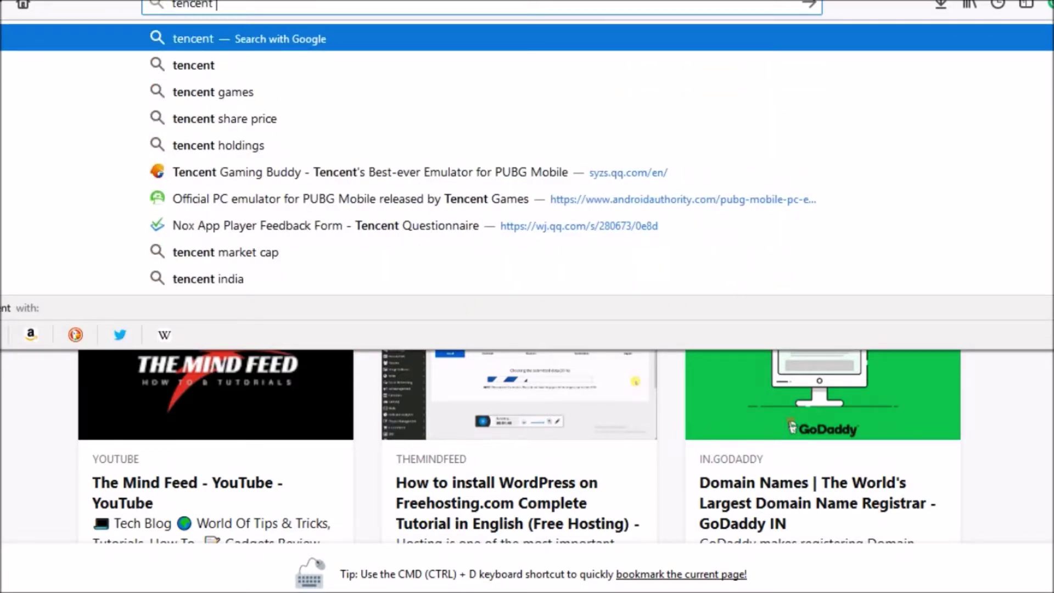
pyautogui.press('Down')
pyautogui.press('Down')
pyautogui.press('Down')
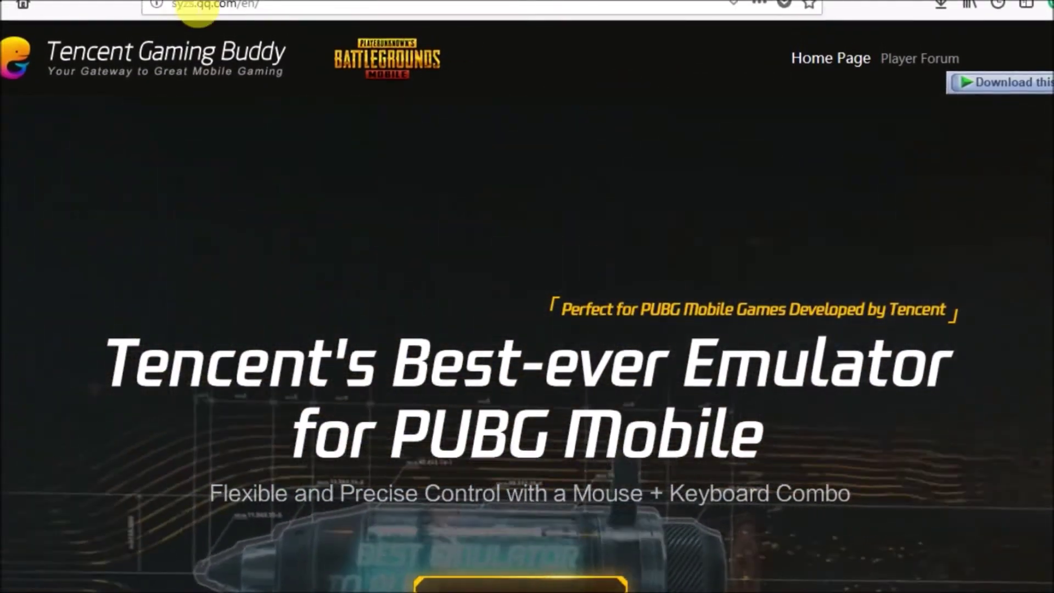
pyautogui.click(231, 5)
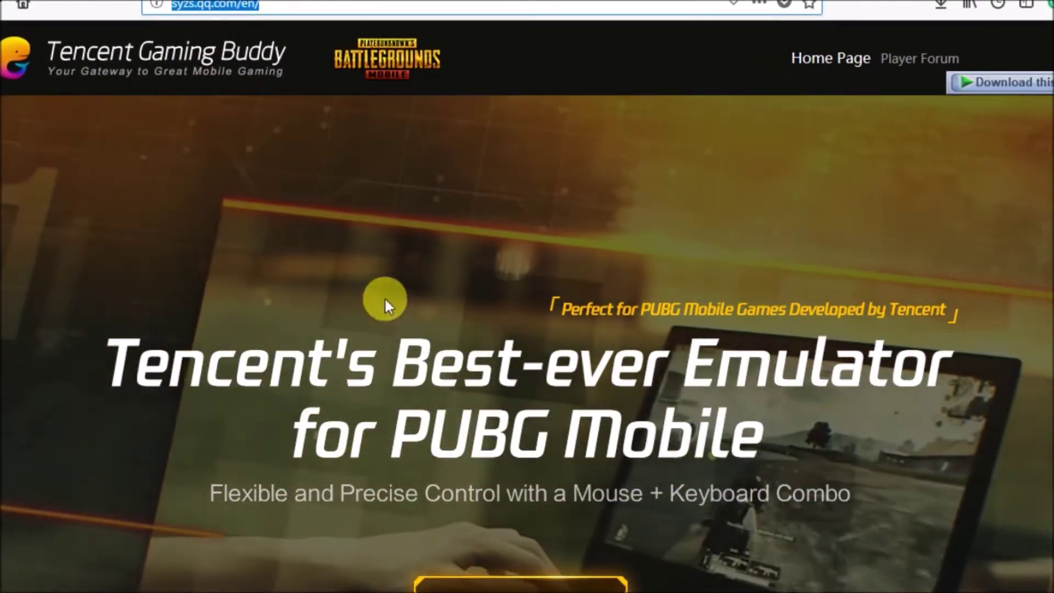
pyautogui.scroll(-3, 530, 329)
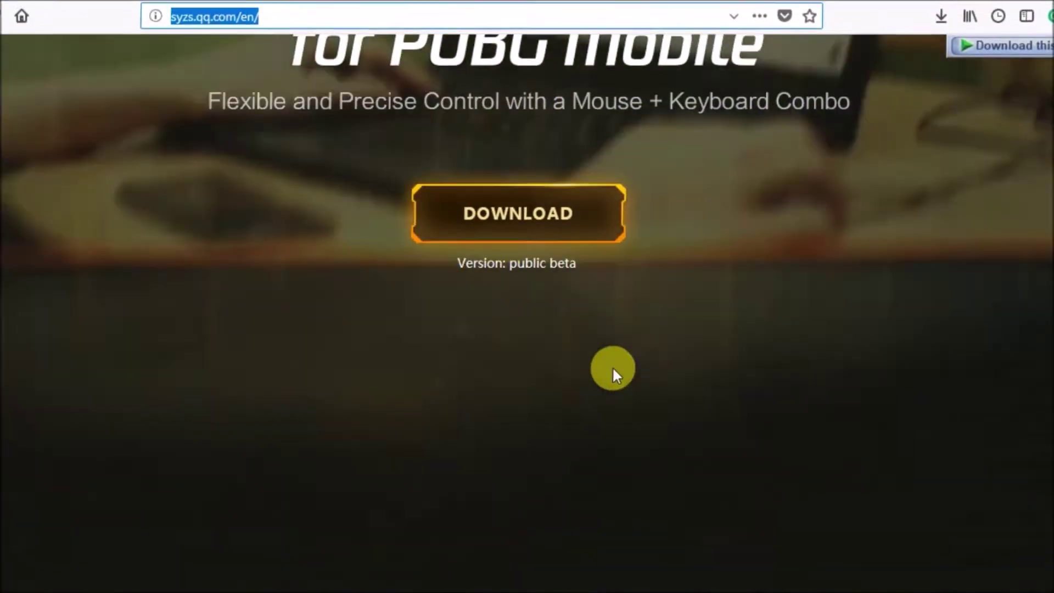
pyautogui.scroll(5, 612, 367)
pyautogui.click(273, 8)
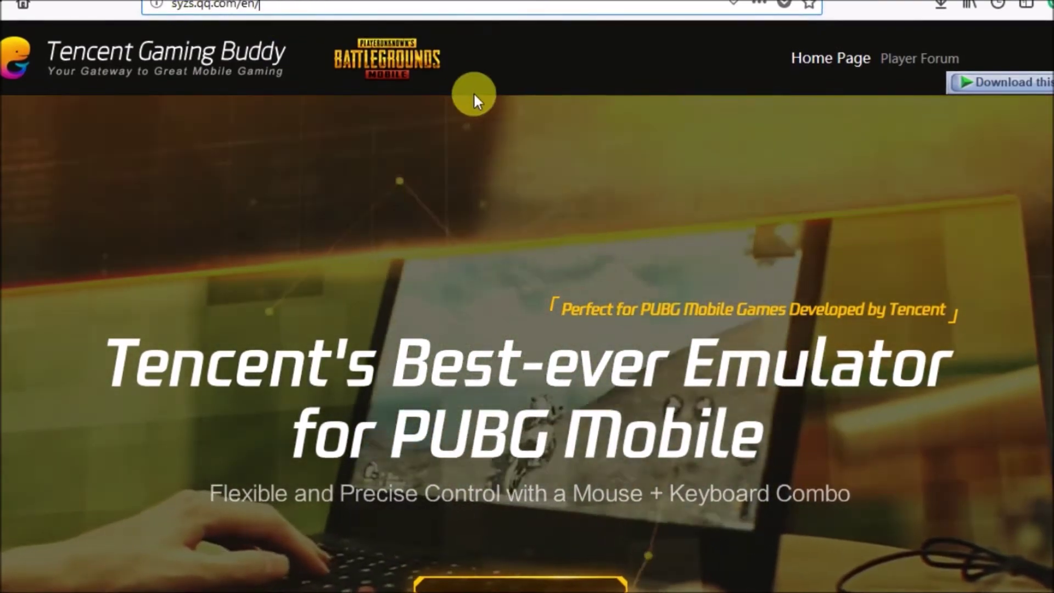
pyautogui.scroll(-3, 628, 176)
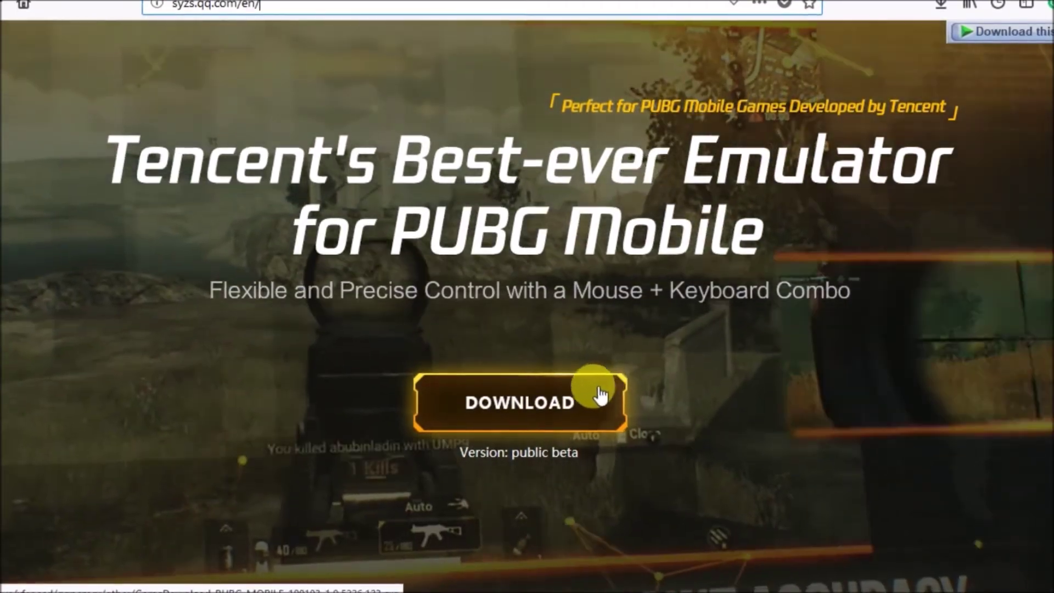
pyautogui.click(604, 392)
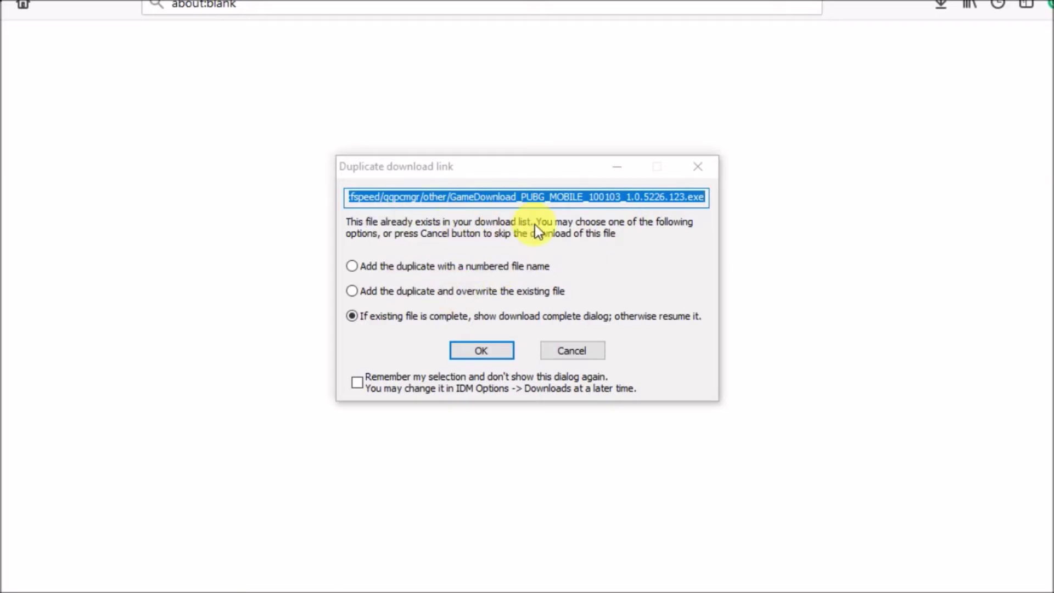
pyautogui.click(583, 348)
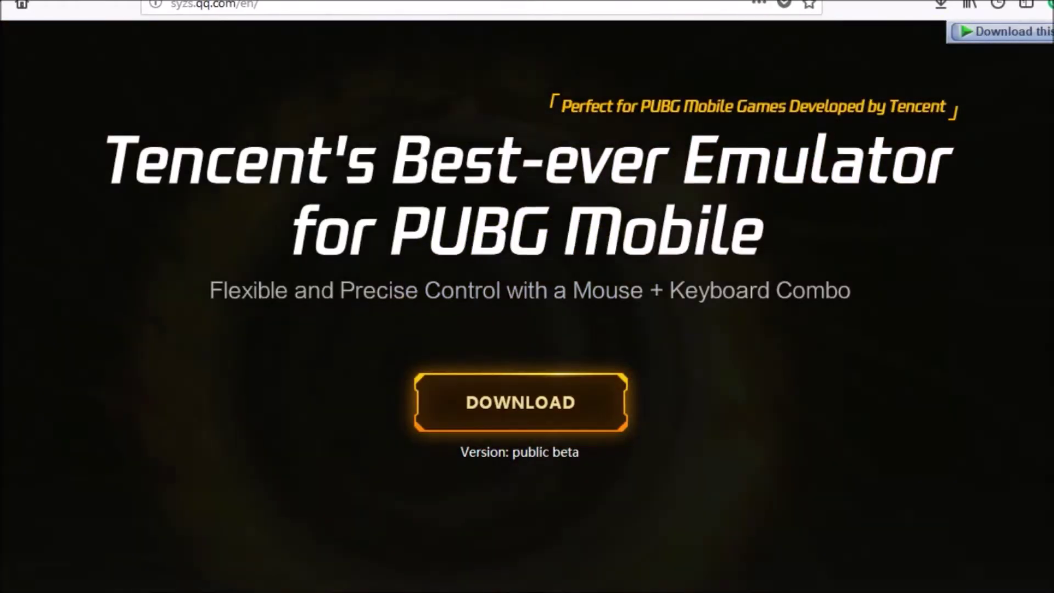
pyautogui.click(371, 560)
# Run the GameDownload_PUBG_MOBILE installer from the Downloads > Programs folder
pyautogui.click(10, 107)
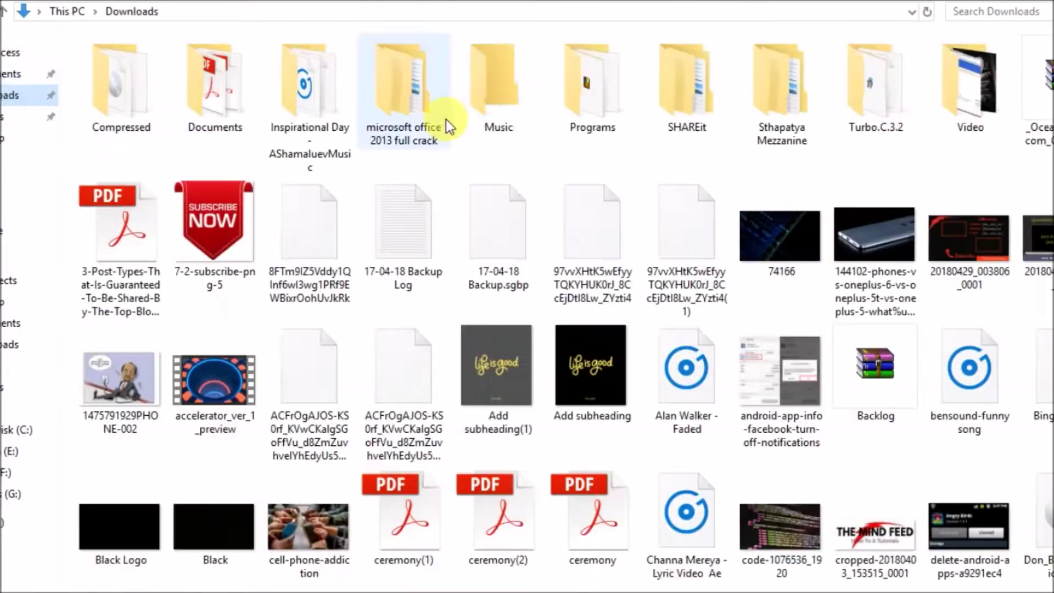
pyautogui.doubleClick(610, 113)
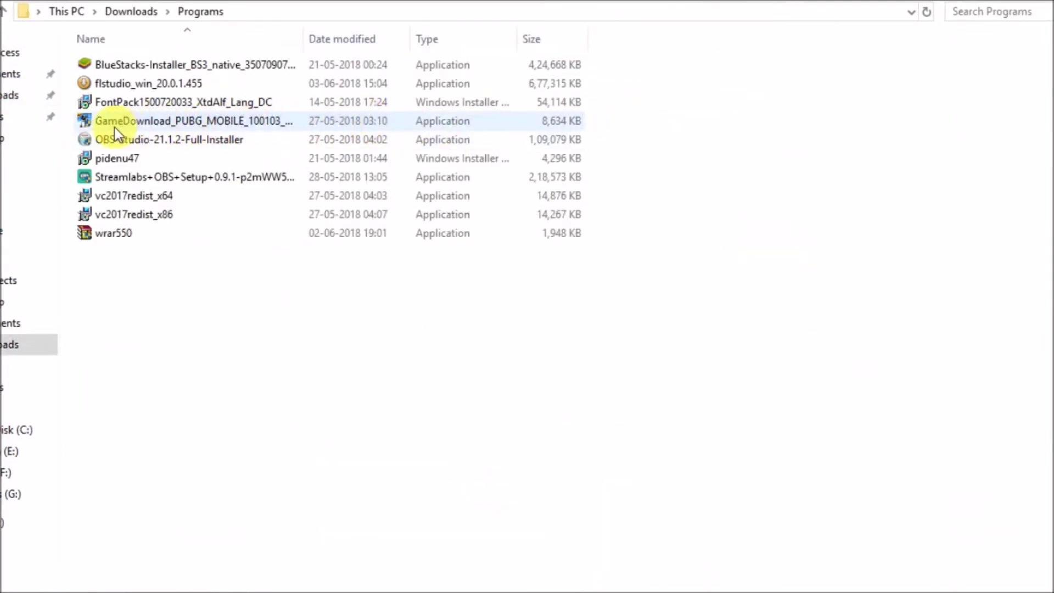
pyautogui.doubleClick(332, 121)
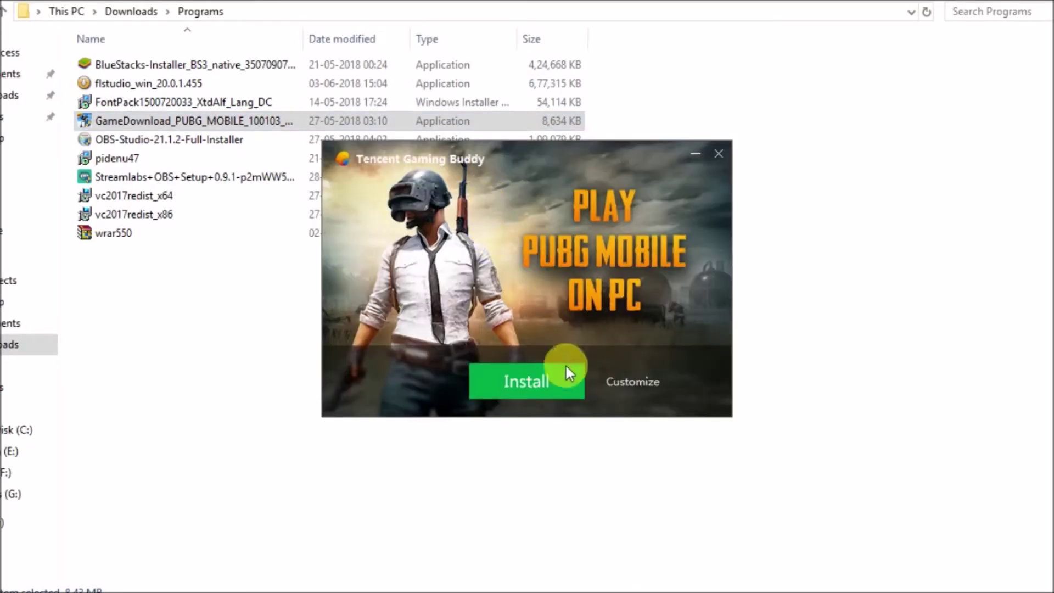
# Start the Tencent Gaming Buddy installation and launch the emulator once it is installed
pyautogui.click(557, 380)
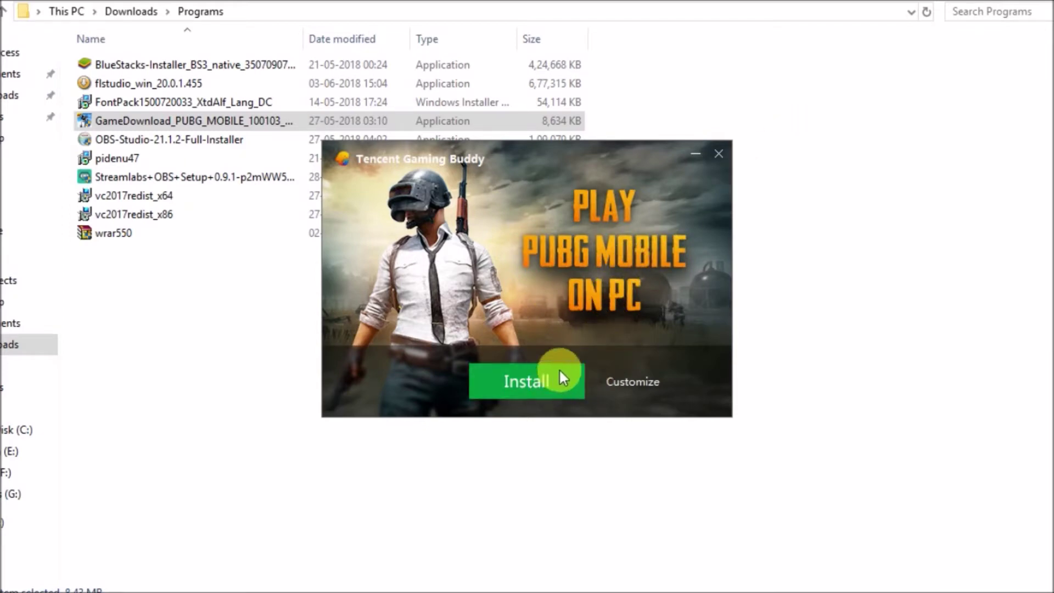
pyautogui.click(538, 379)
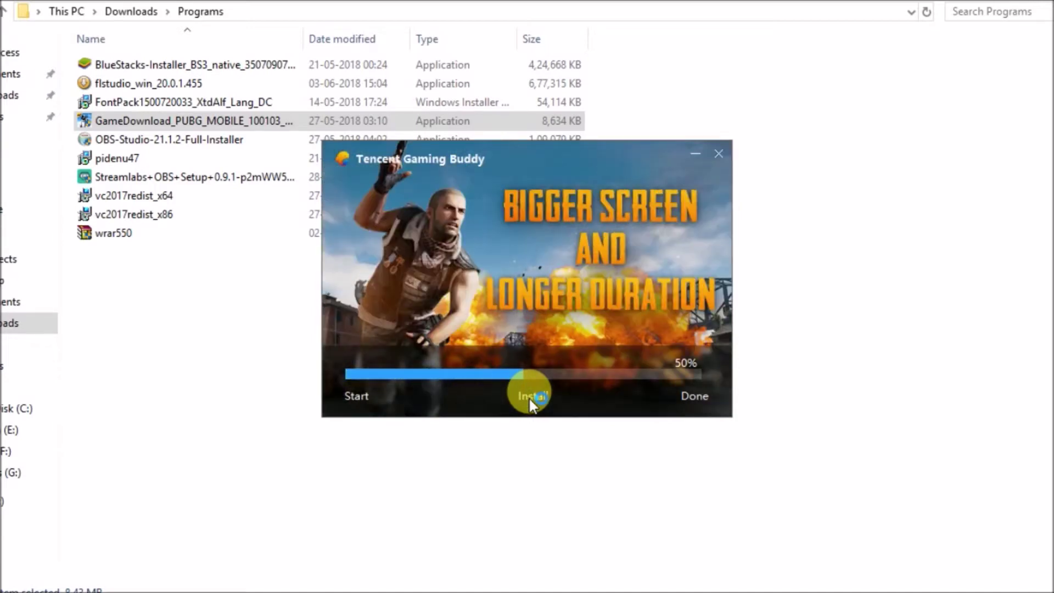
pyautogui.click(529, 390)
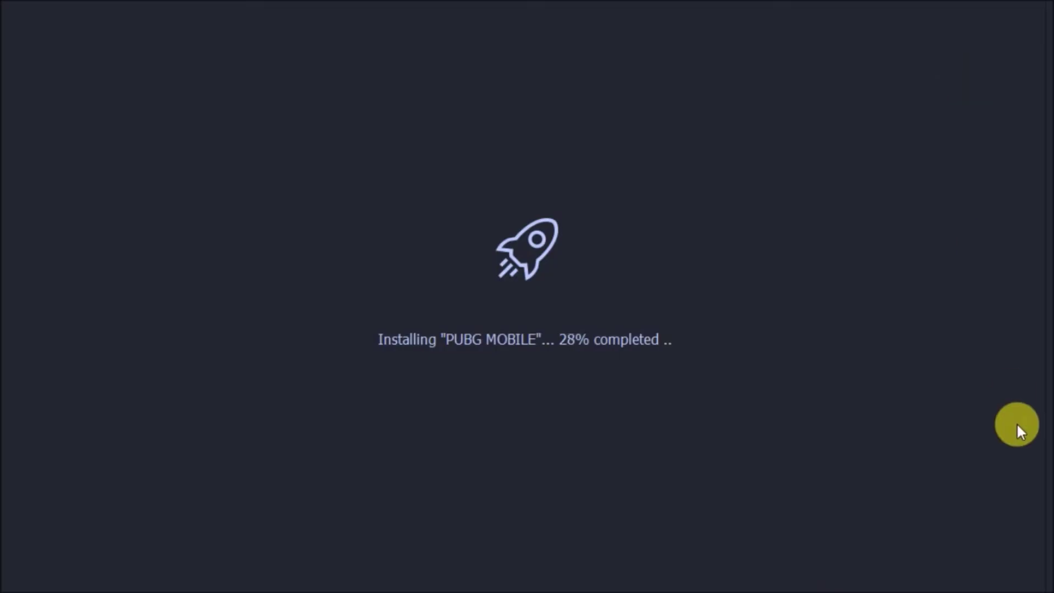
# Bring up the options for the download manager's icon among the hidden tray icons
pyautogui.click(920, 592)
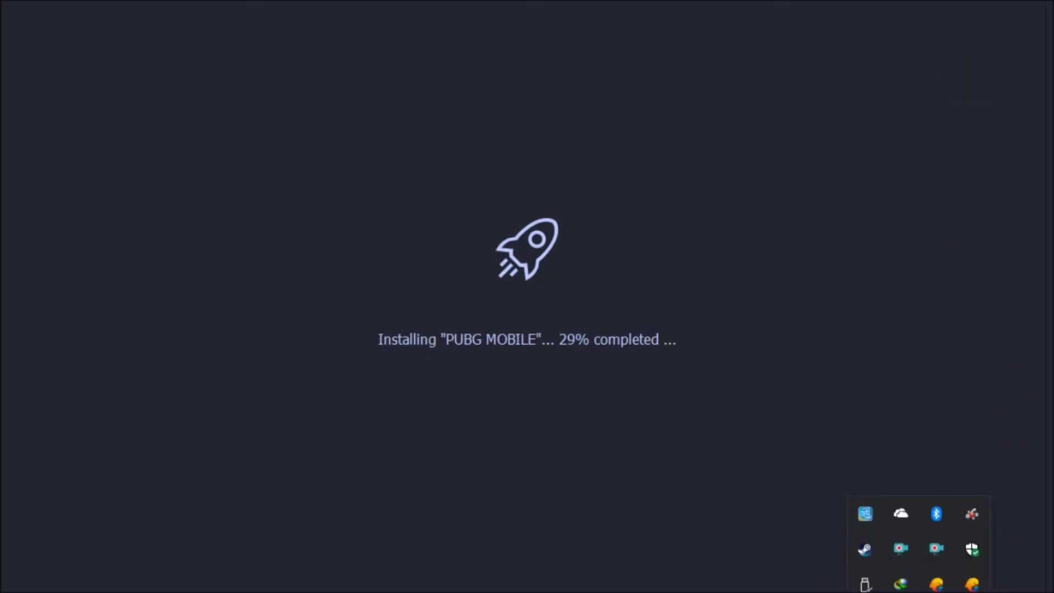
pyautogui.rightClick(902, 550)
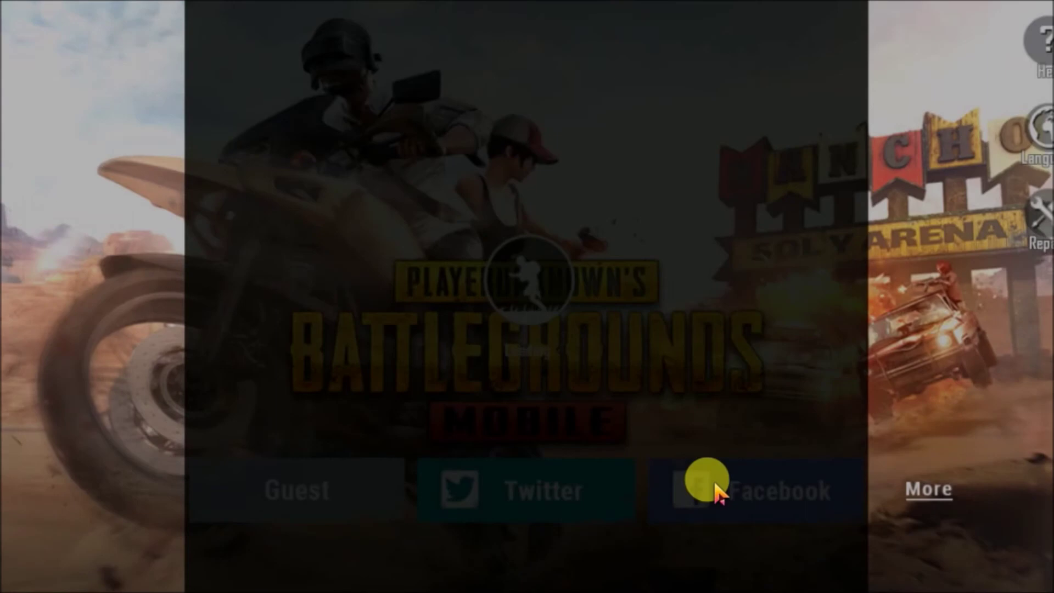
# Abandon the Facebook login, dismiss the authorization-revoked notice, and enter as Guest
pyautogui.click(717, 492)
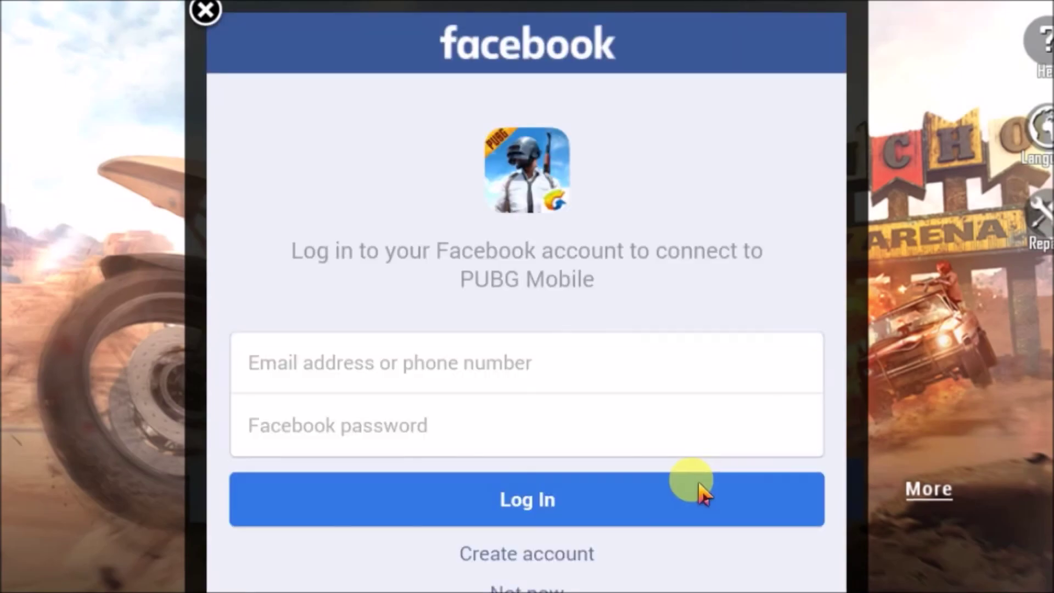
pyautogui.click(205, 11)
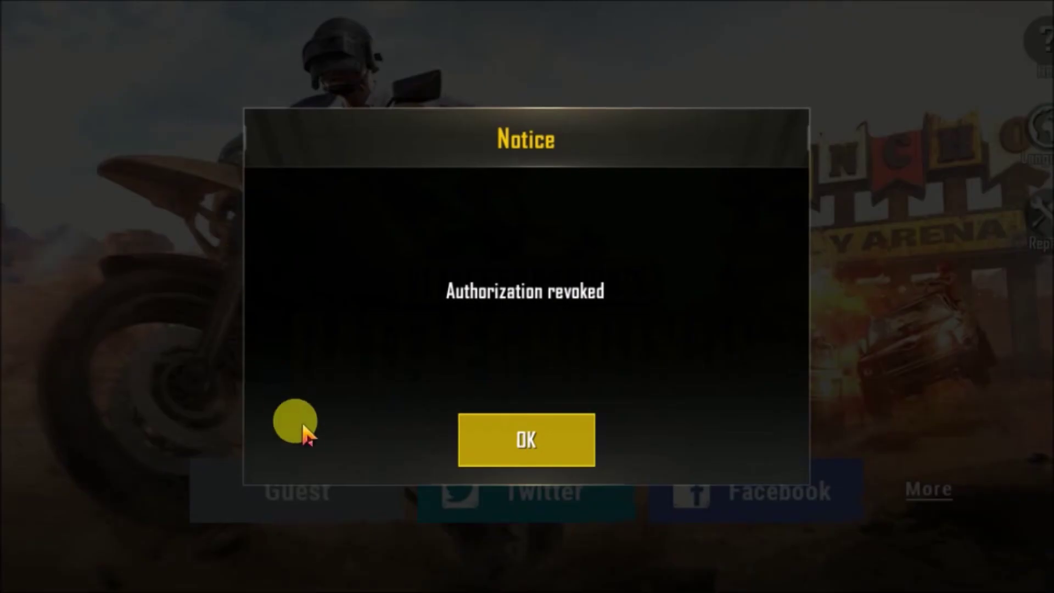
pyautogui.click(528, 439)
pyautogui.click(318, 490)
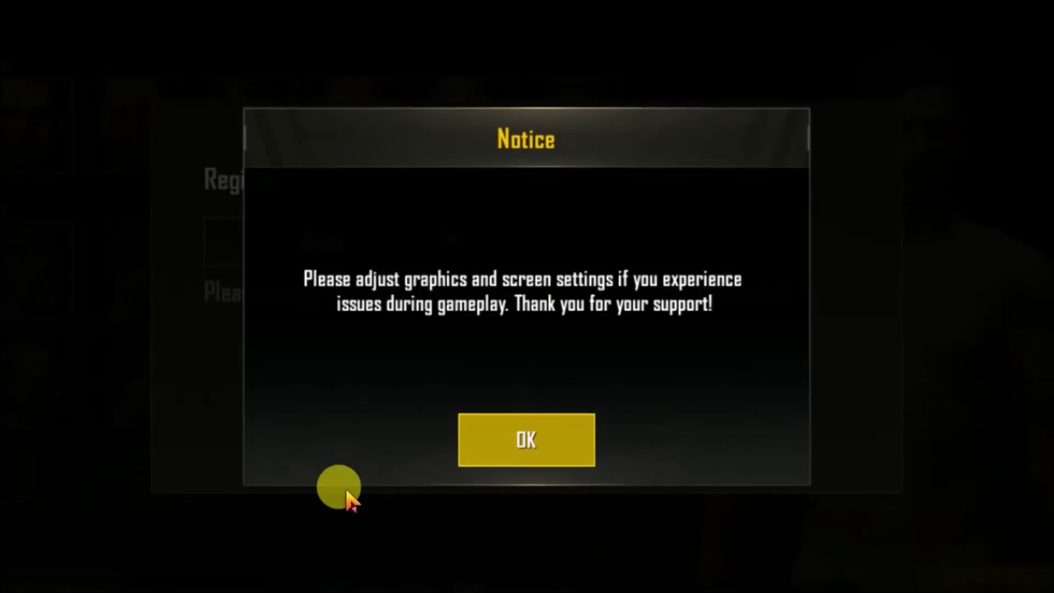
# Dismiss the graphics notice, keep Asia as the region, and continue to character creation
pyautogui.click(504, 442)
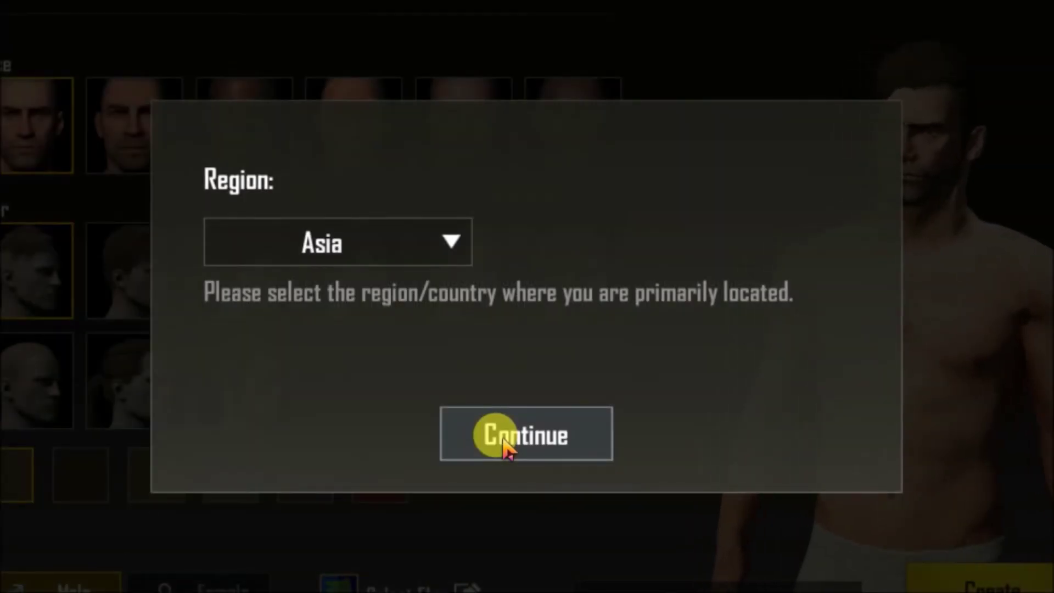
pyautogui.click(415, 243)
pyautogui.click(313, 254)
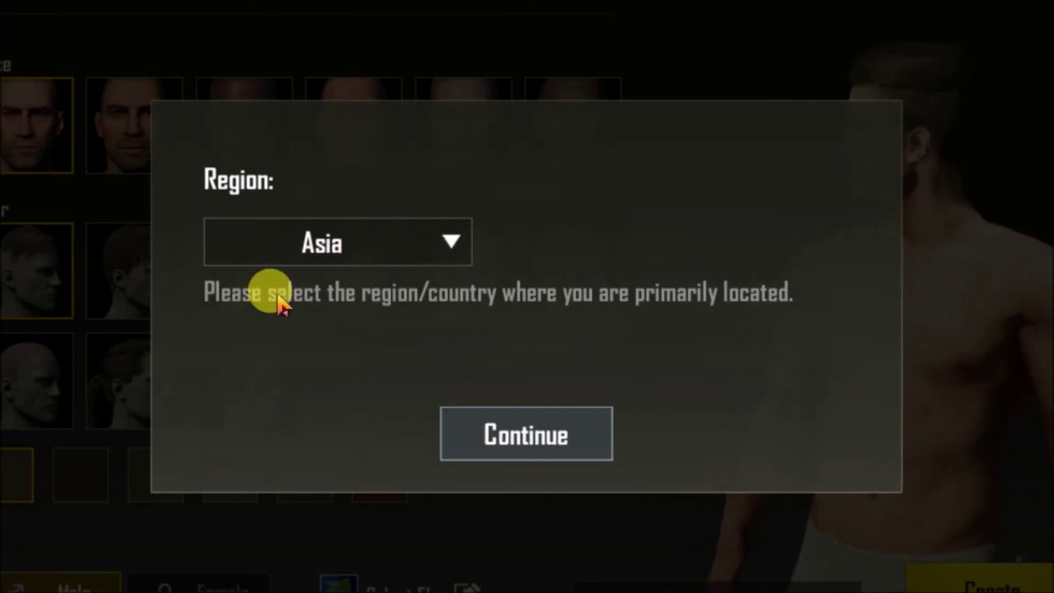
pyautogui.click(542, 429)
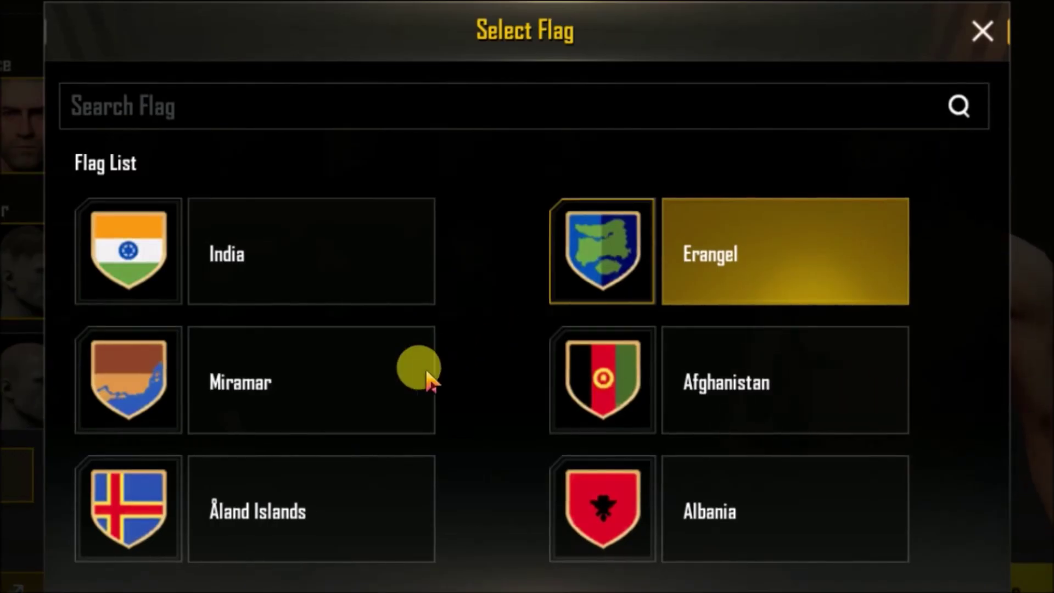
# Browse the Select Flag list, close it without choosing a flag, and call up the exit prompt with Esc
pyautogui.scroll(-10, 426, 379)
pyautogui.scroll(6, 427, 379)
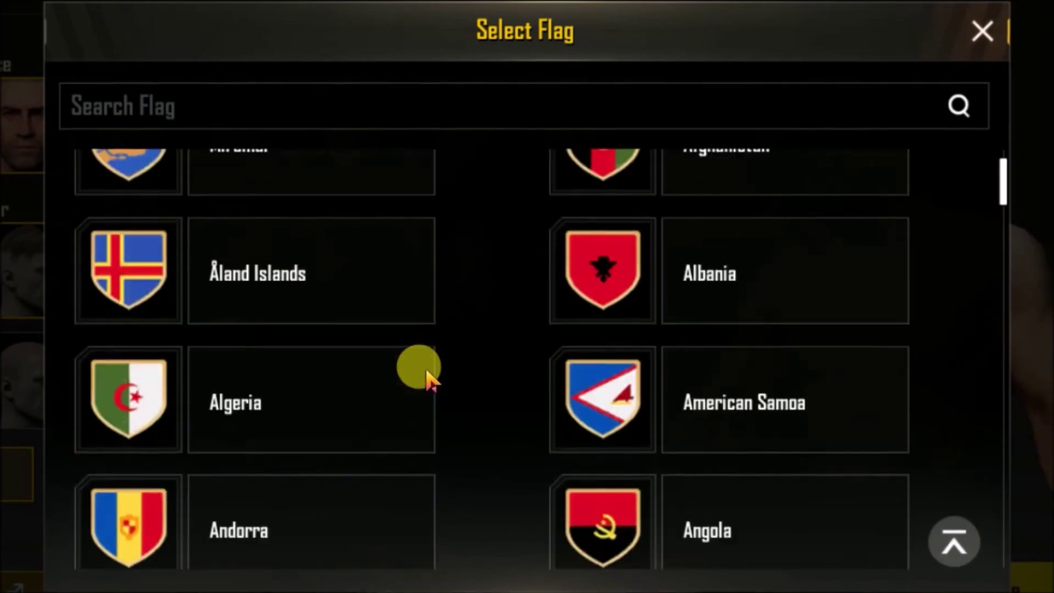
pyautogui.scroll(4, 426, 379)
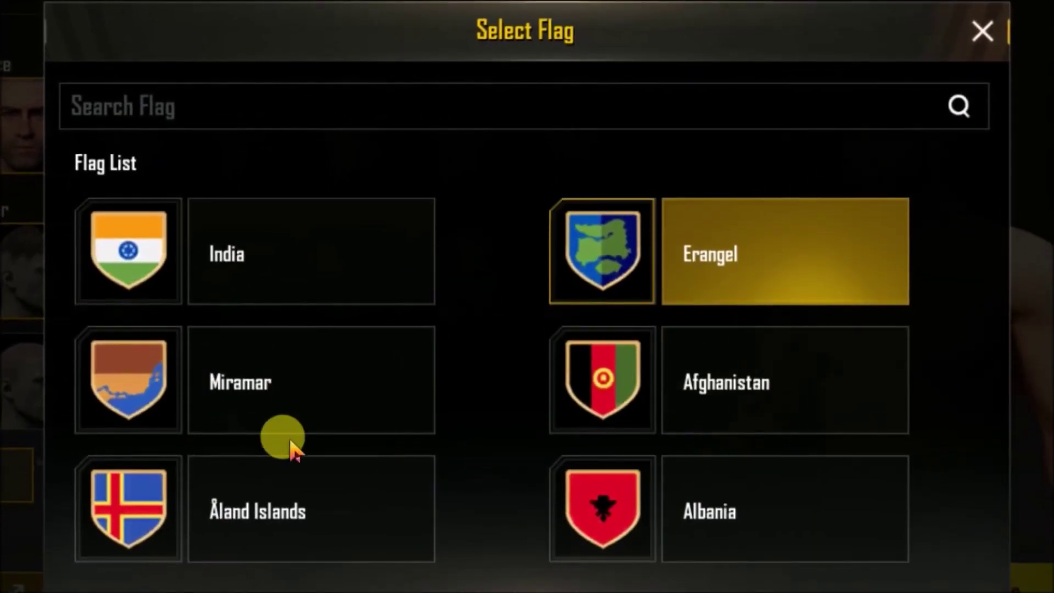
pyautogui.click(982, 31)
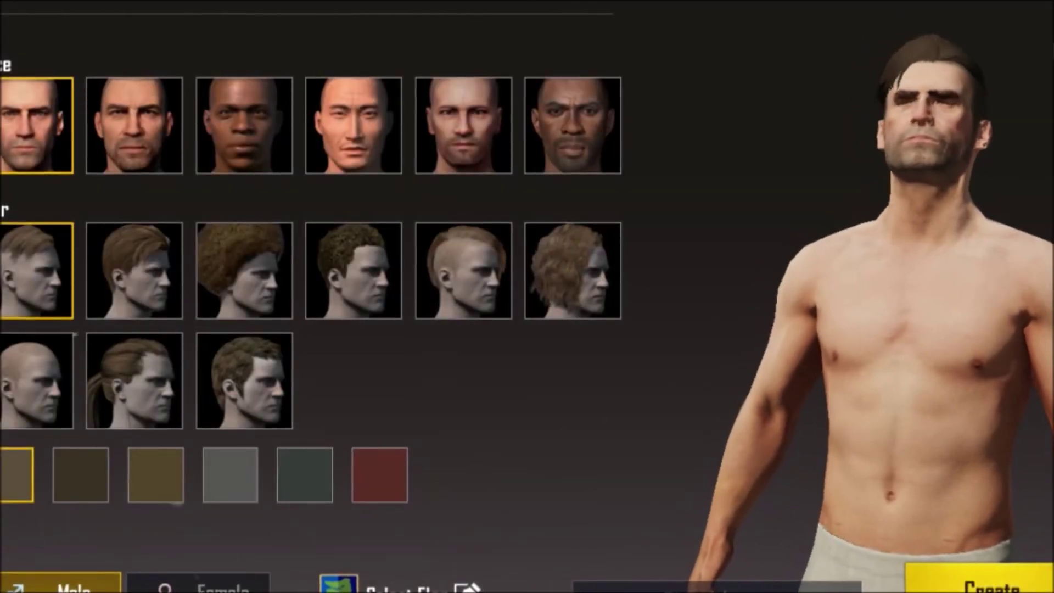
pyautogui.press('Escape')
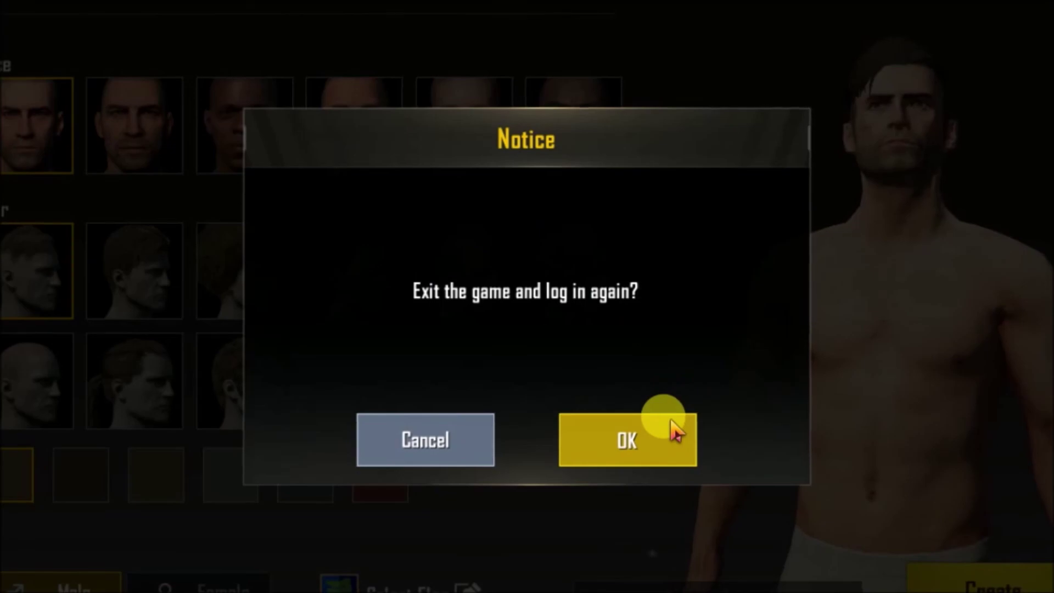